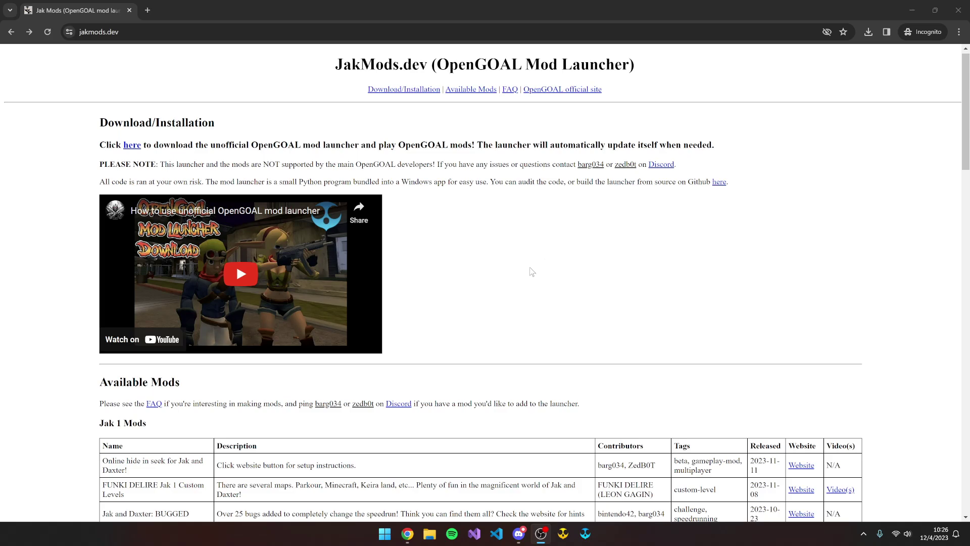
Start downloading 'Launcher with autoupdater (3).exe' via the jakmods.dev download link.
left_click_drag(333, 64, 433, 66)
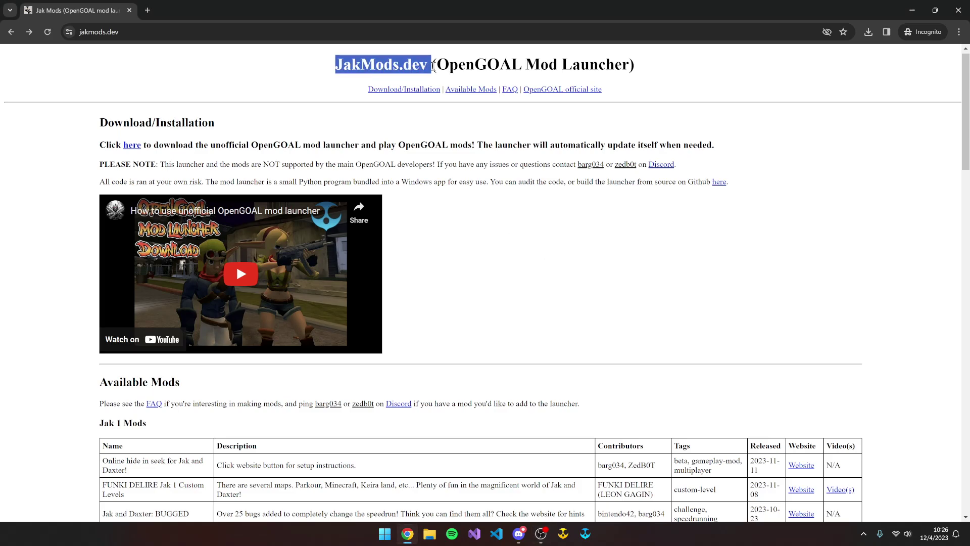
left_click(545, 268)
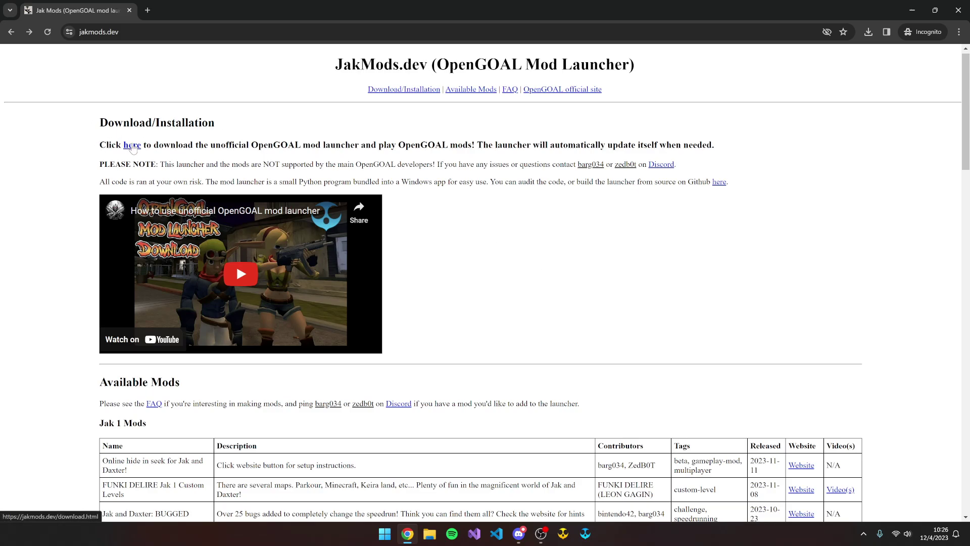
left_click(132, 146)
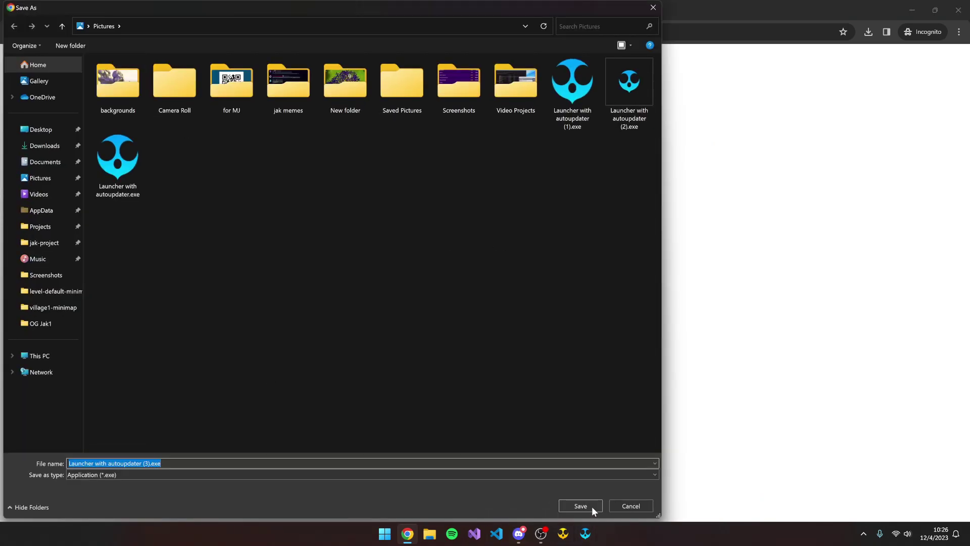
Save the launcher to Pictures and run the finished 6.8 MB download.
left_click(588, 506)
mouse_move(811, 96)
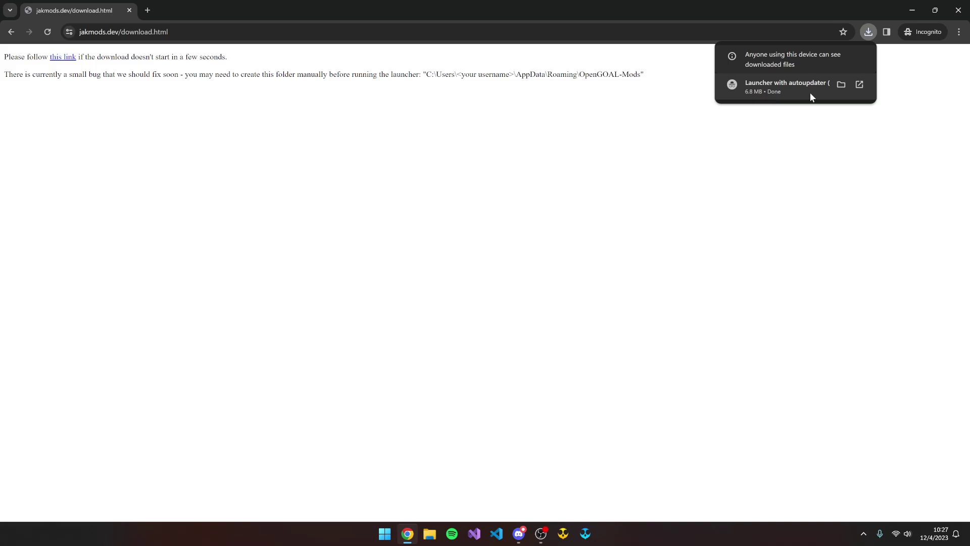
left_click(811, 96)
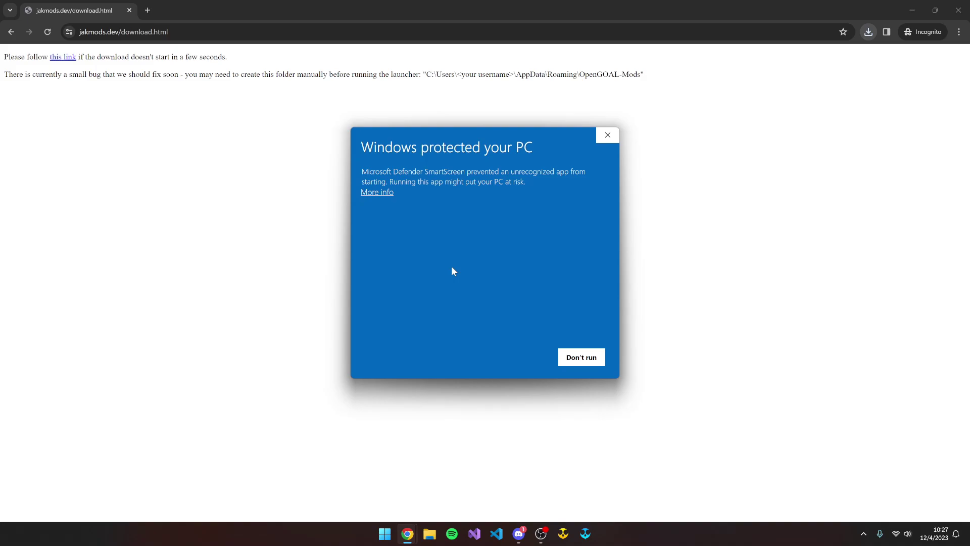
Allow the unrecognized launcher past SmartScreen using More info and Run anyway.
left_click(381, 194)
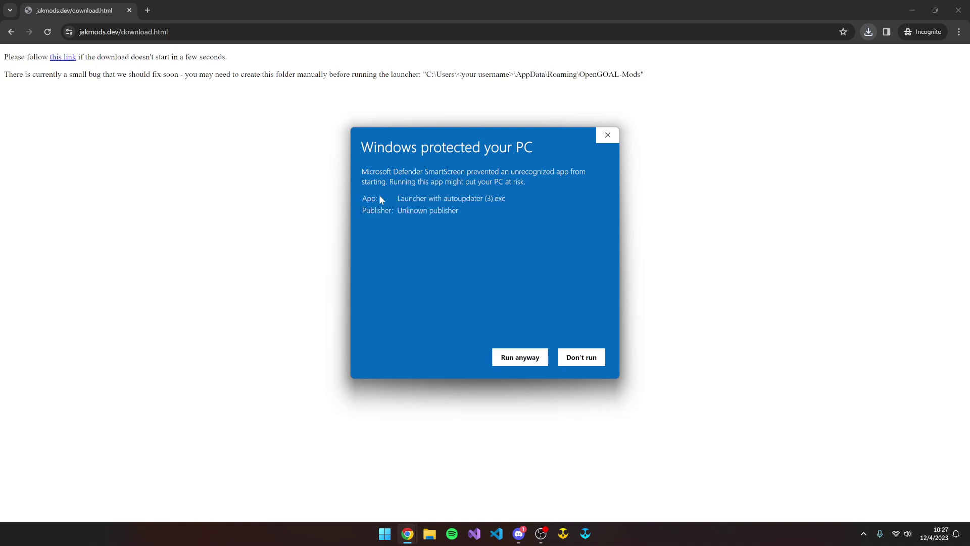
left_click(528, 360)
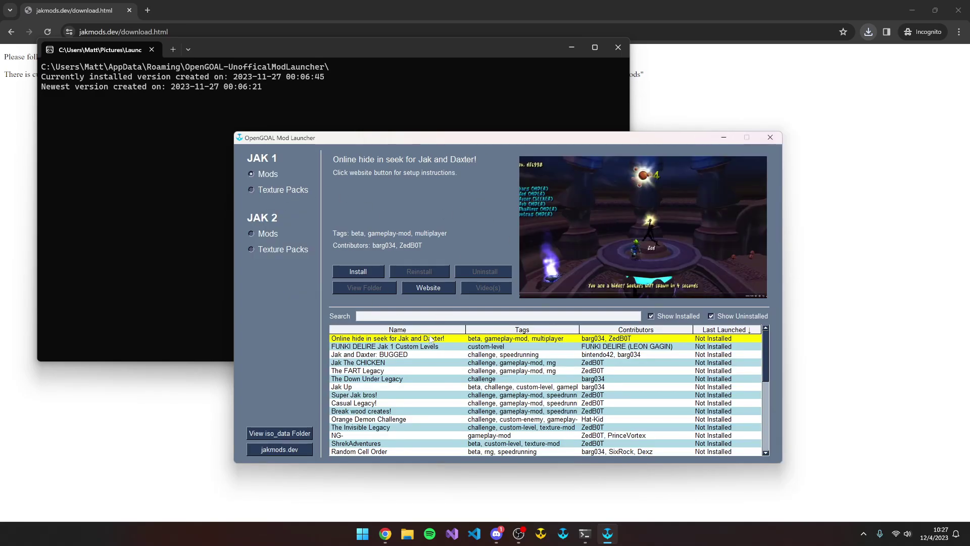
Browse Jak 1 mods, Jak 1 texture packs, Jak 2 mods and texture packs, then return to Jak 1 mods.
scroll(402, 396, "down", 4)
scroll(401, 396, "down", 4)
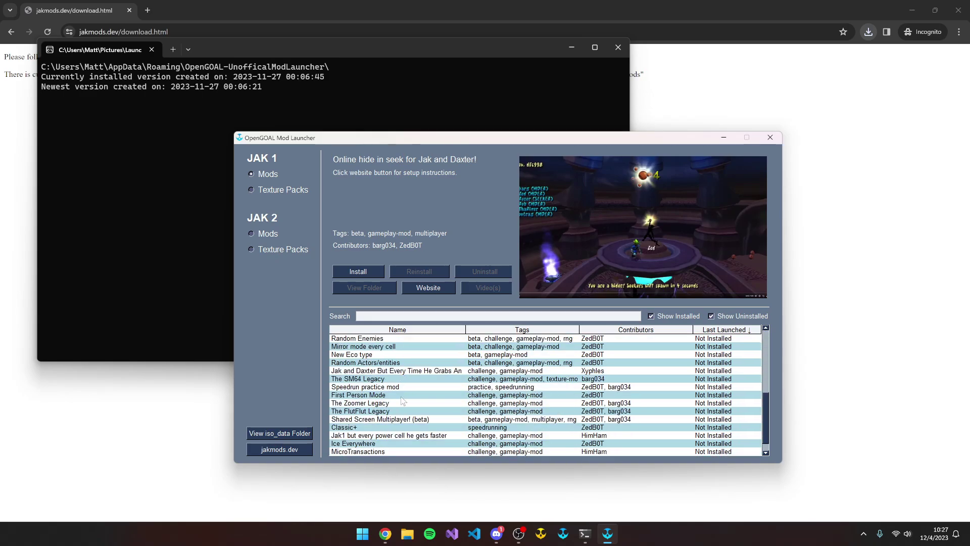
scroll(404, 399, "up", 6)
scroll(404, 400, "up", 2)
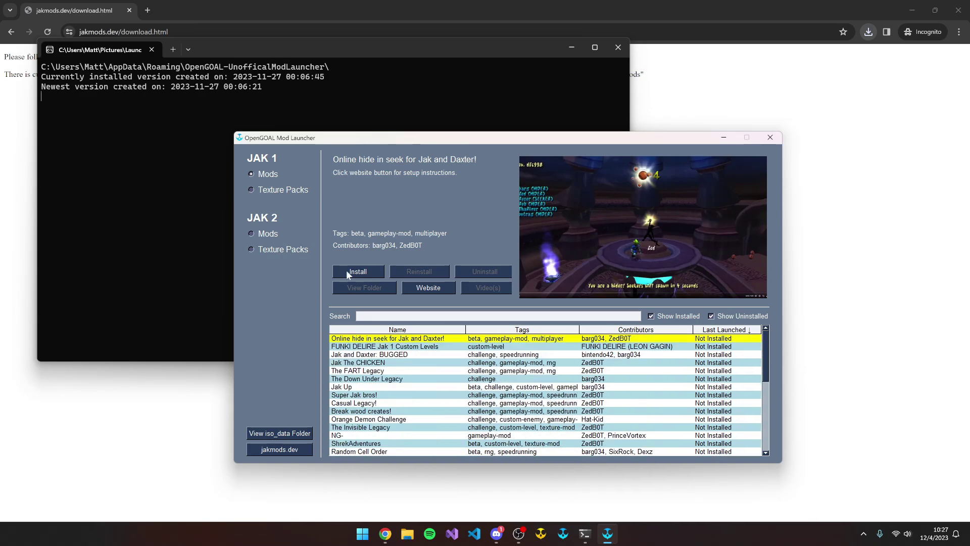
left_click(267, 191)
left_click(263, 234)
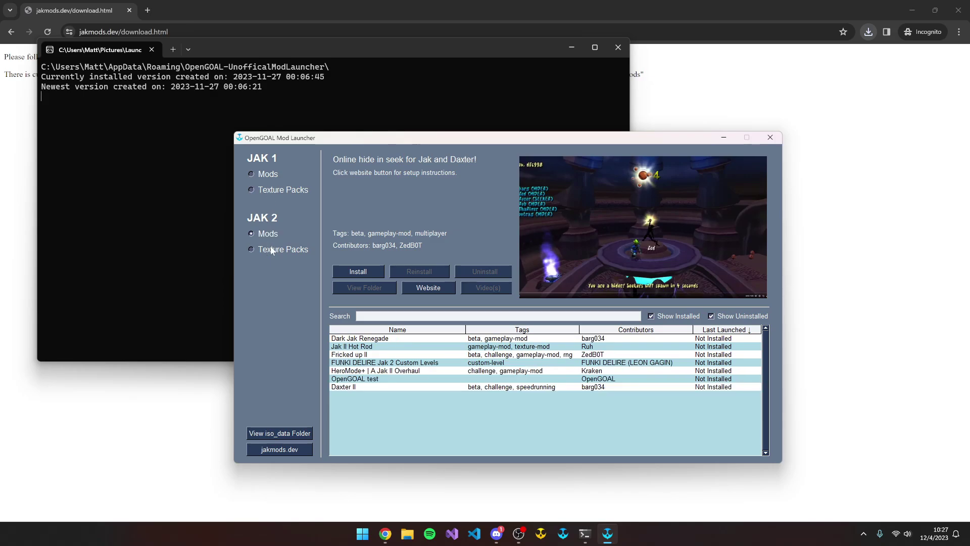
left_click(273, 249)
left_click(268, 175)
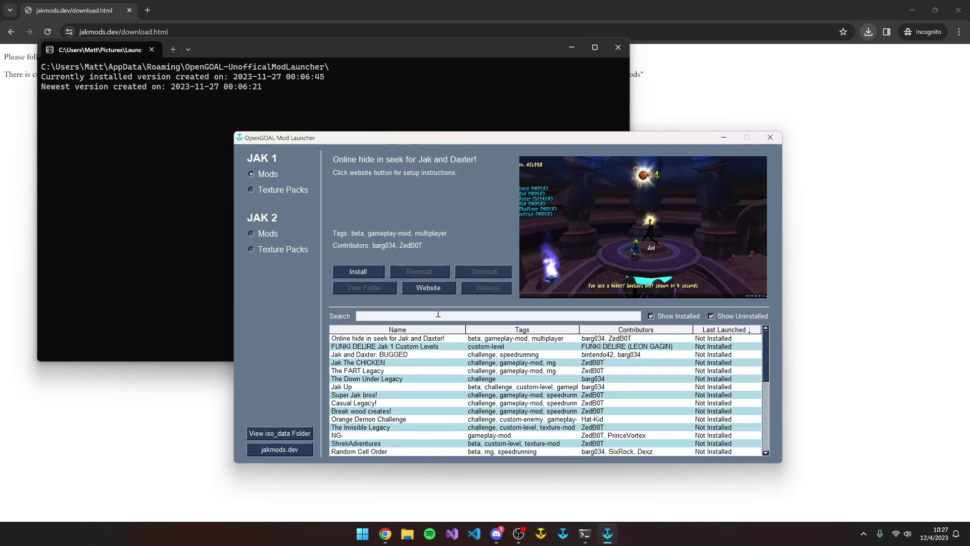
Search 'forgot', select The Forgotten Lands, and start its installation.
type("forgot")
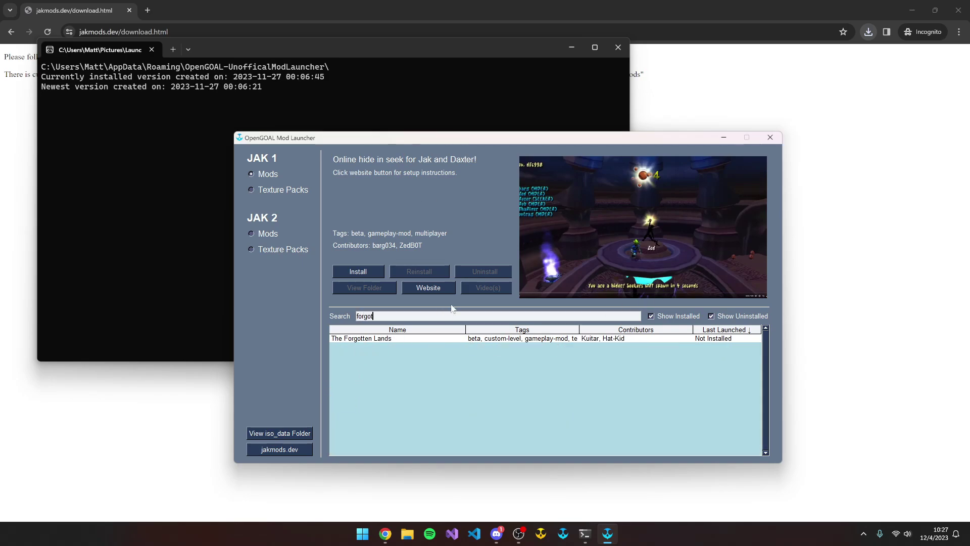
left_click(446, 427)
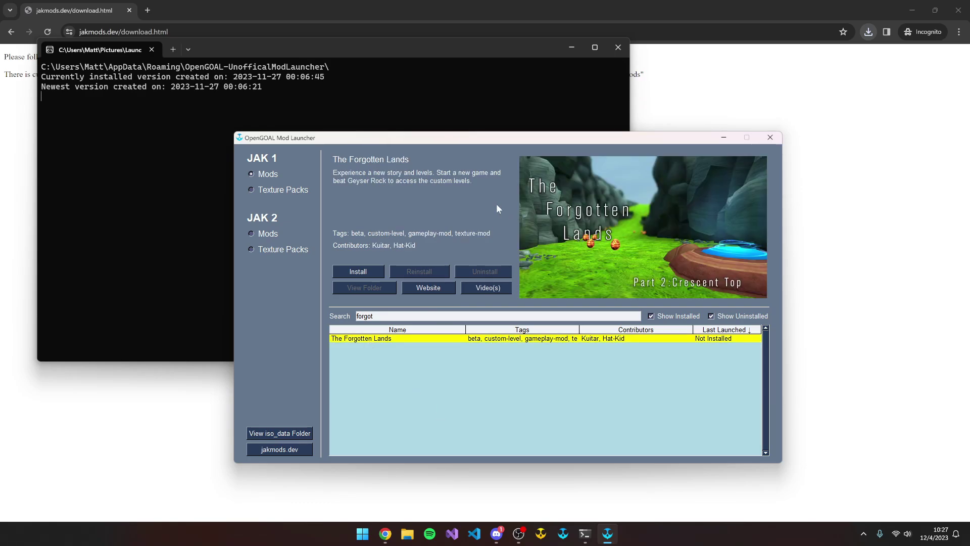
double_click(364, 316)
left_click(408, 211)
left_click(378, 273)
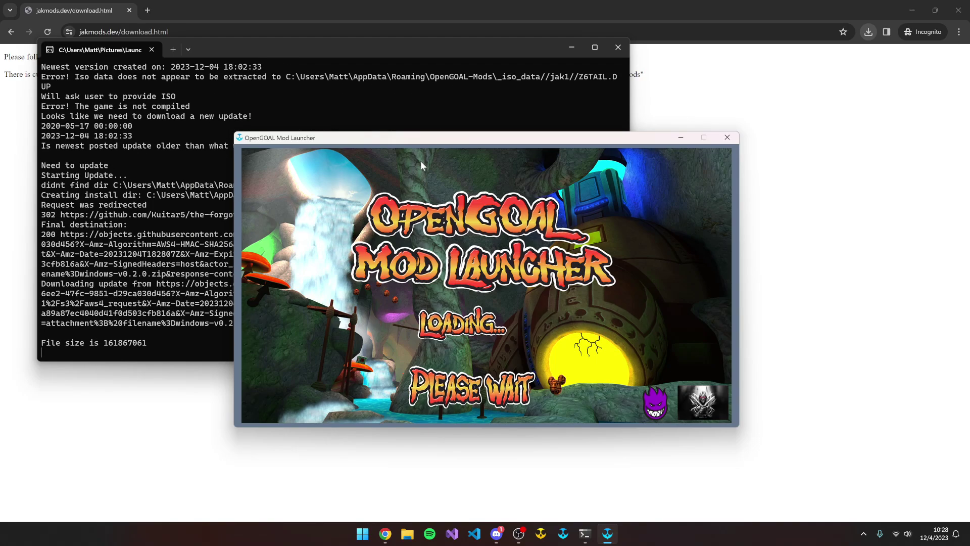
Move the launcher window aside and pick Jak 1.iso as the game's disc image.
mouse_move(394, 141)
left_mouse_down()
mouse_move(587, 141)
mouse_move(515, 166)
left_mouse_up()
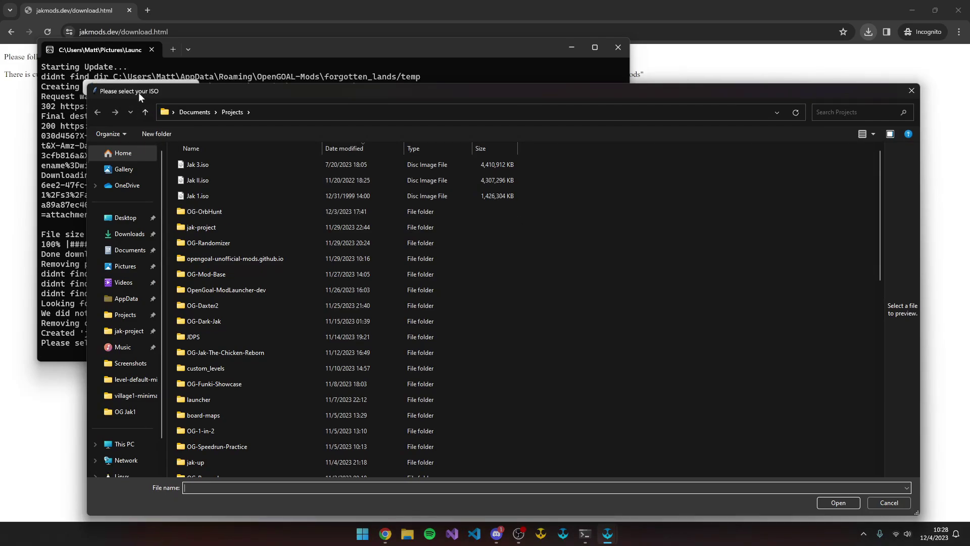
left_click(199, 193)
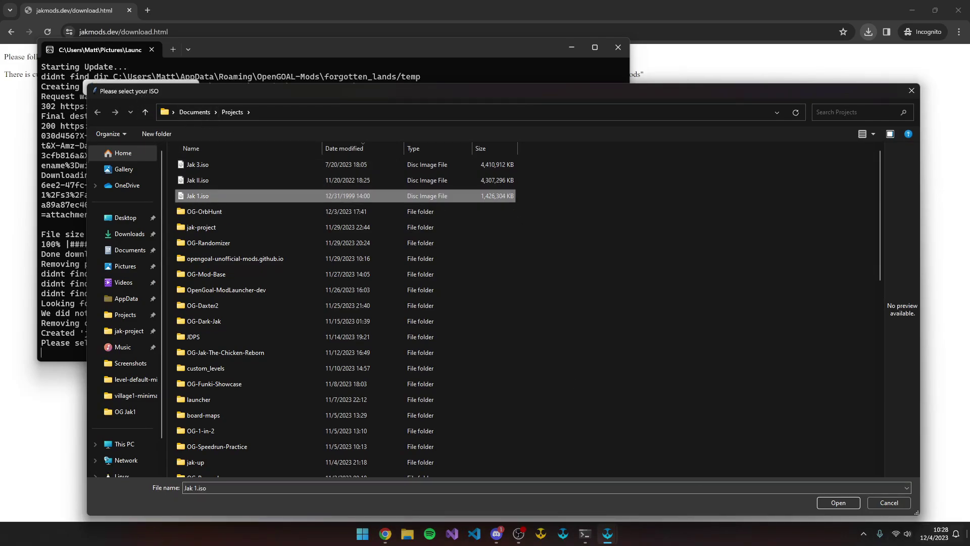
left_click(839, 504)
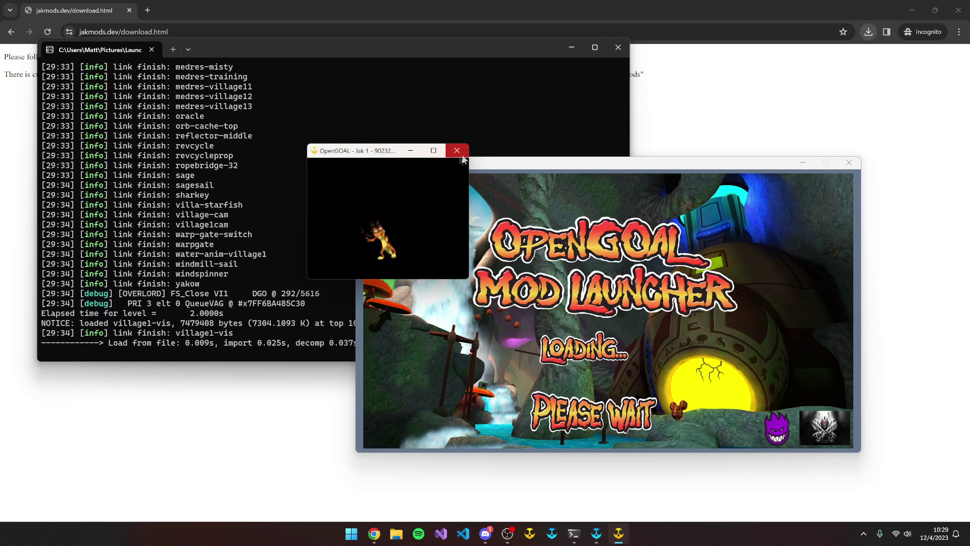
Maximize the OpenGOAL game window once the build finishes and the game launches.
mouse_move(434, 154)
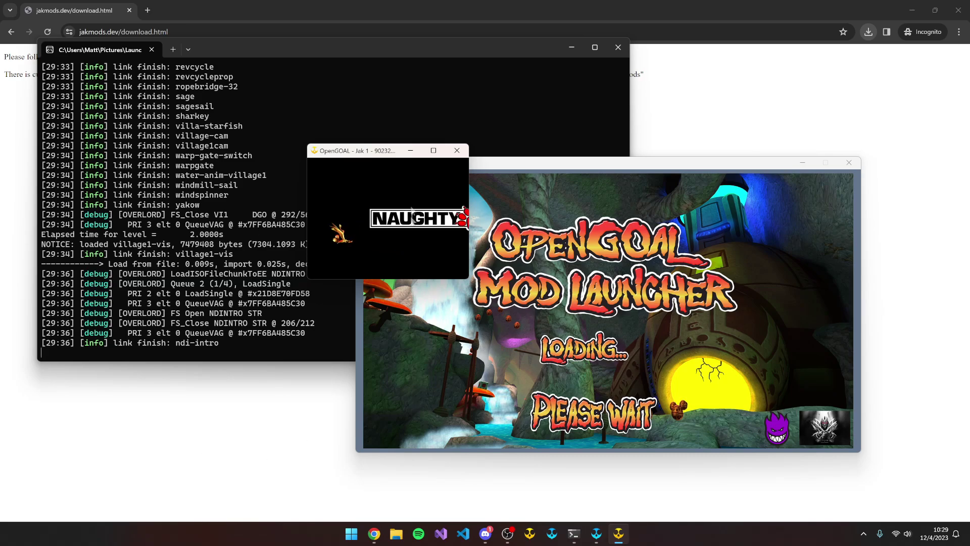
left_click(435, 150)
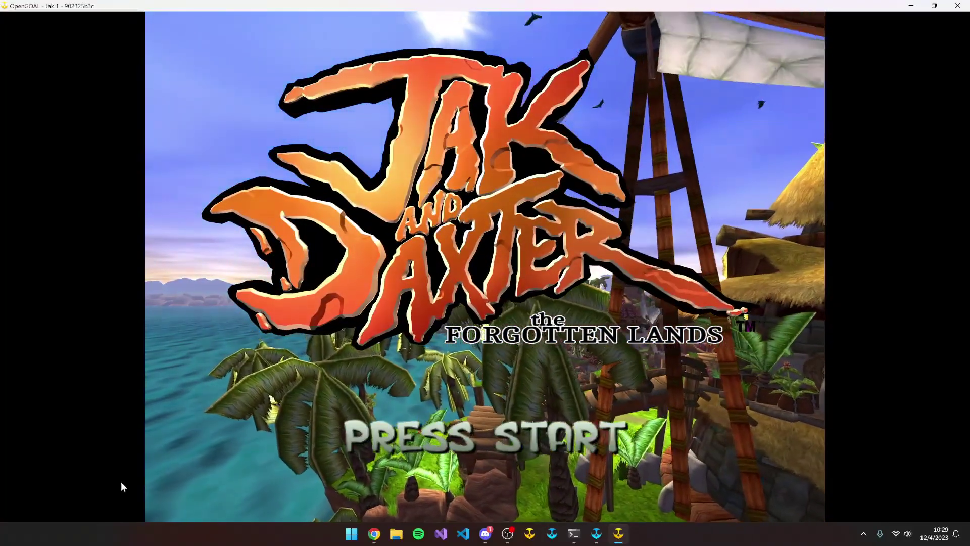
Pause The Forgotten Lands at its title screen with Escape.
key("Escape")
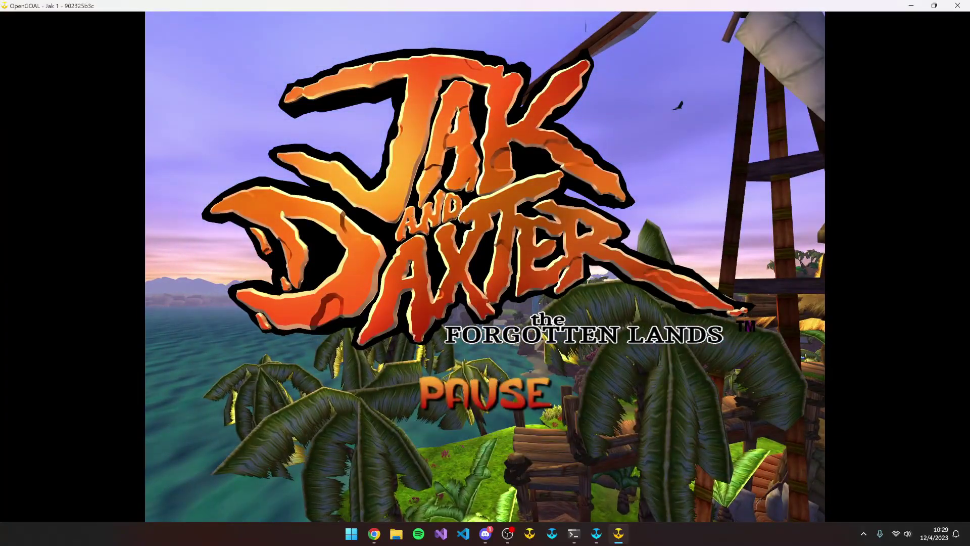